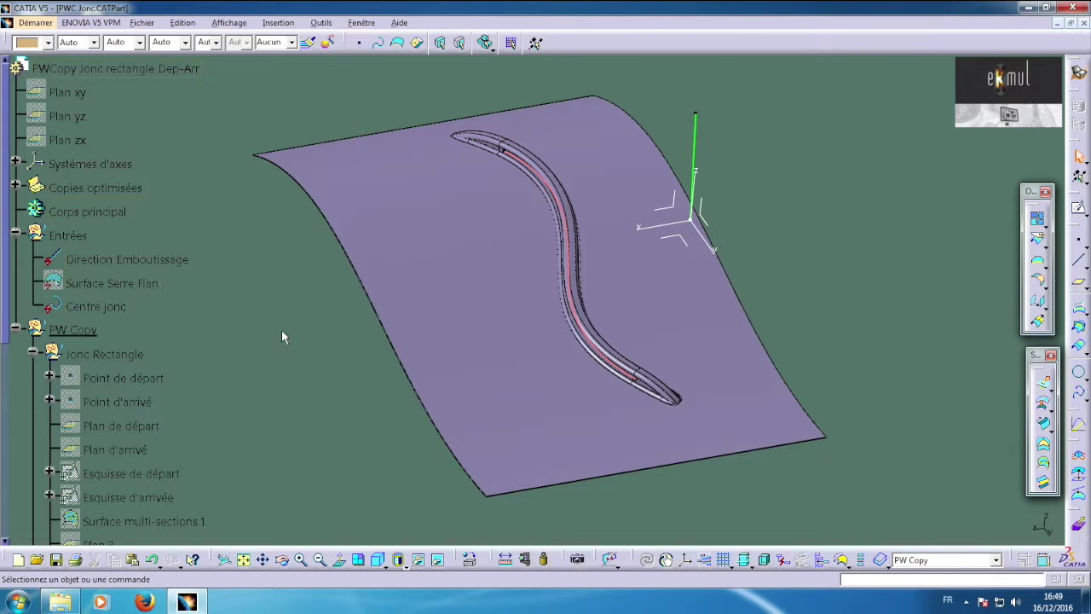
Save the PWC Jonc part containing the bead power copy and close its document.
left_click(128, 68)
left_click(142, 23)
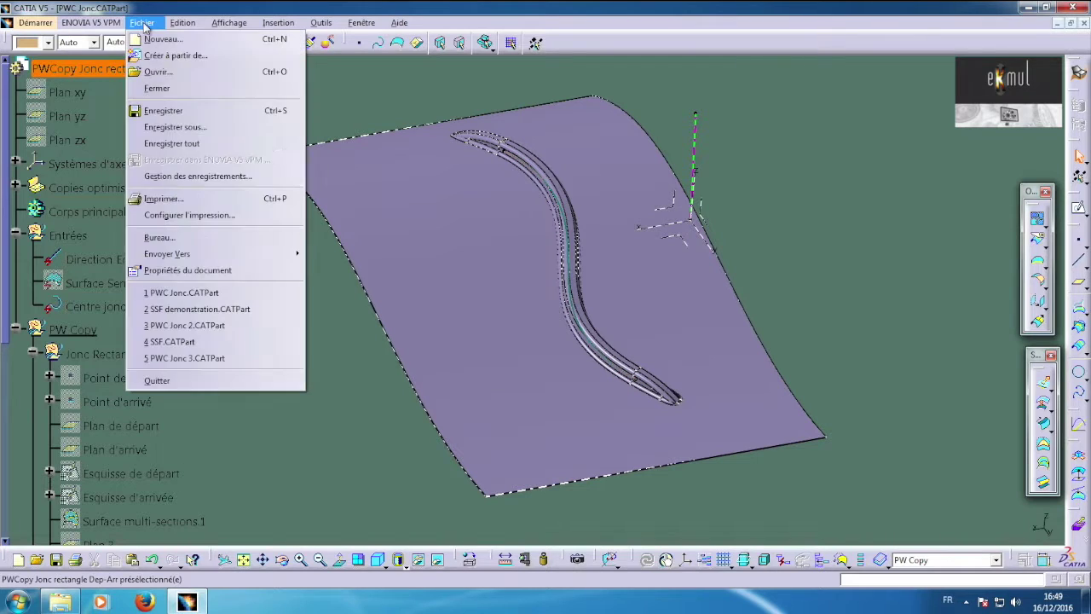
left_click(171, 111)
left_click(142, 23)
left_click(183, 88)
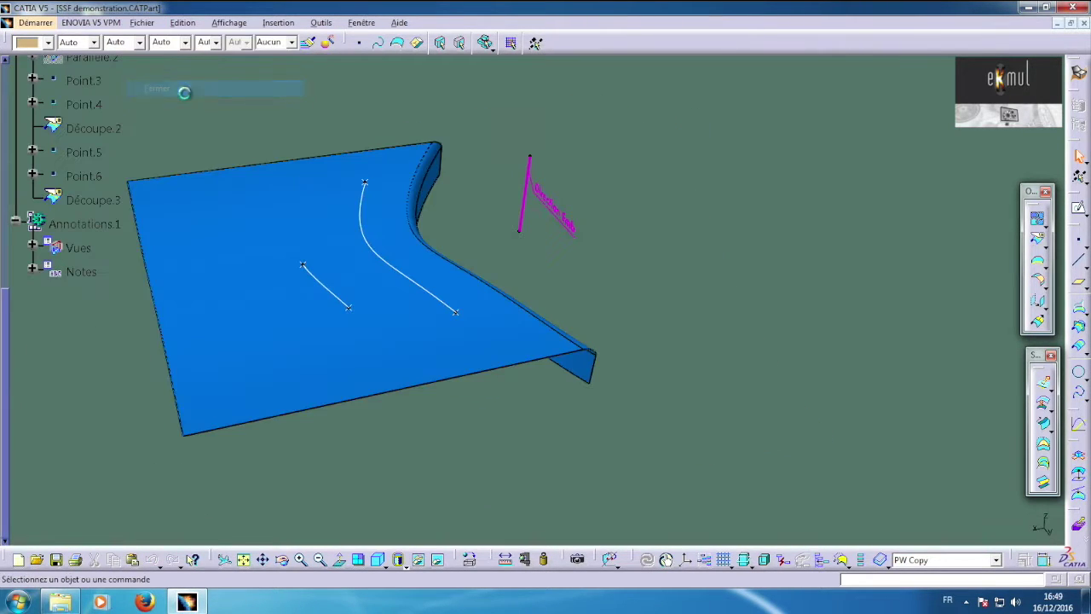
Start instantiating a power copy from a document in the SSF demonstration part, using PWC Jonc as the reference file.
middle_click_drag(576, 281, 607, 295)
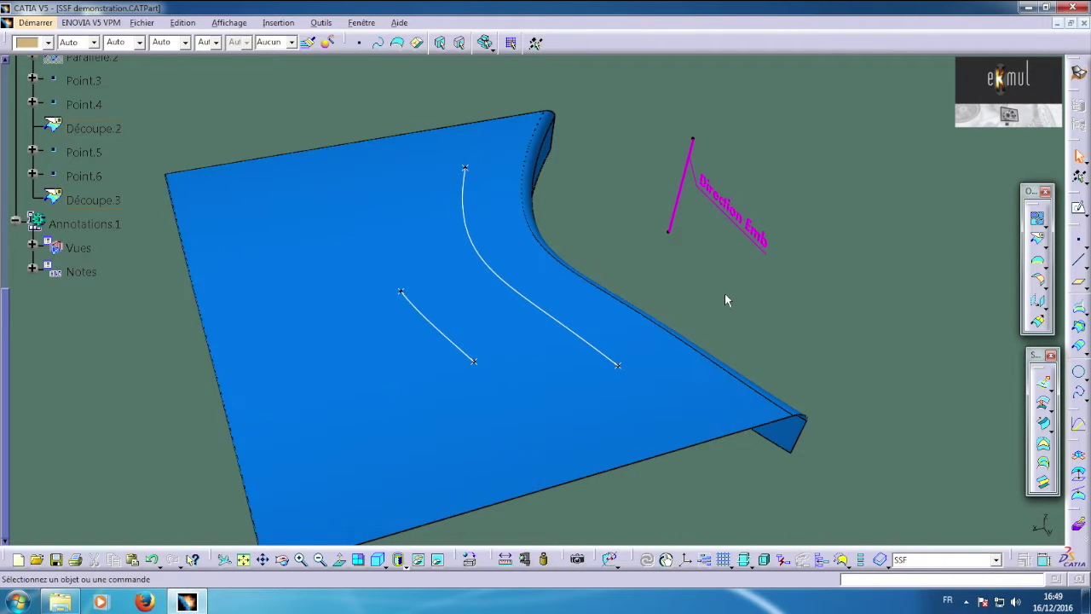
middle_click_drag(599, 378, 587, 352)
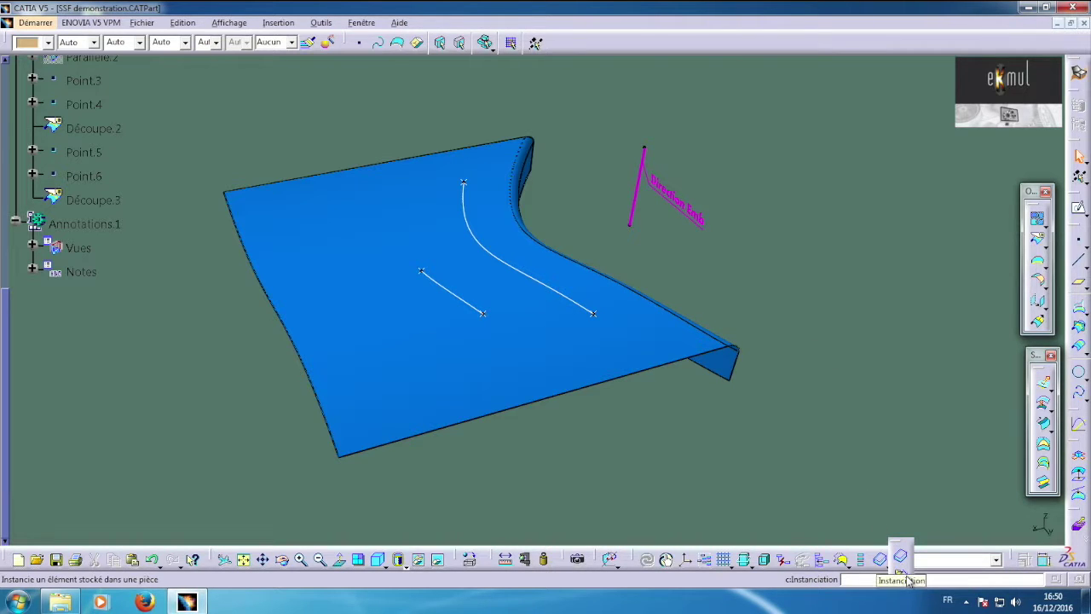
left_click(904, 577)
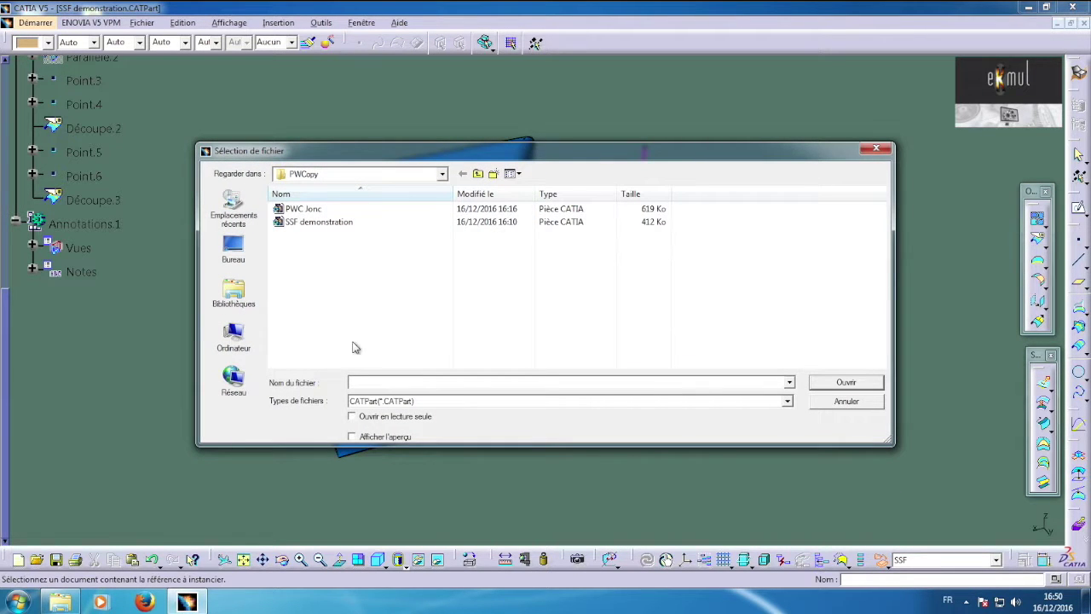
left_click(313, 212)
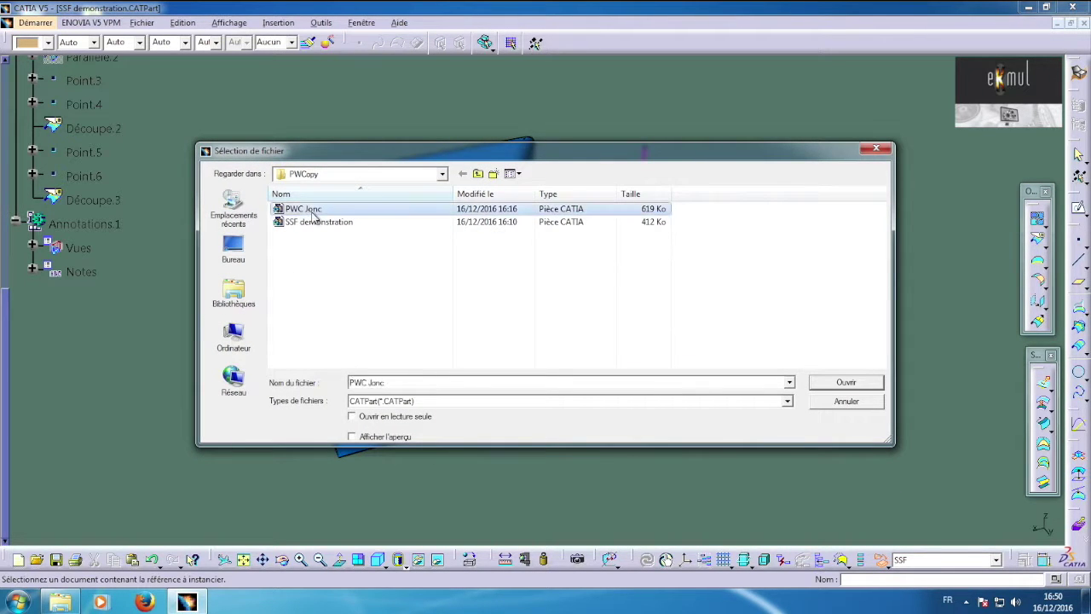
left_click(845, 383)
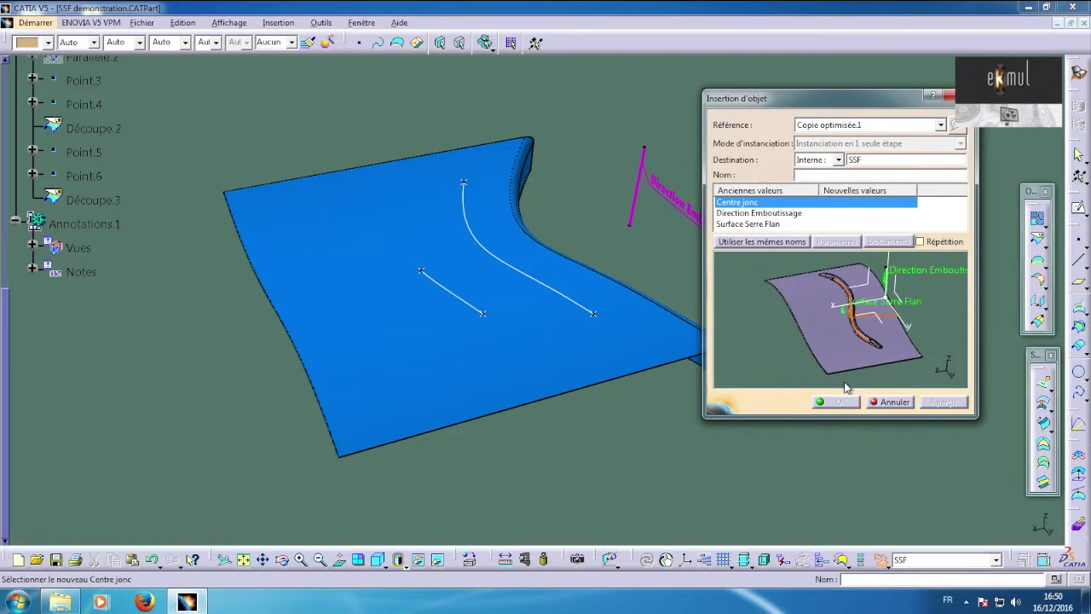
Assign the long S-shaped curve Découpe.2 as the new Centre jonc input.
middle_click_drag(514, 286, 453, 305)
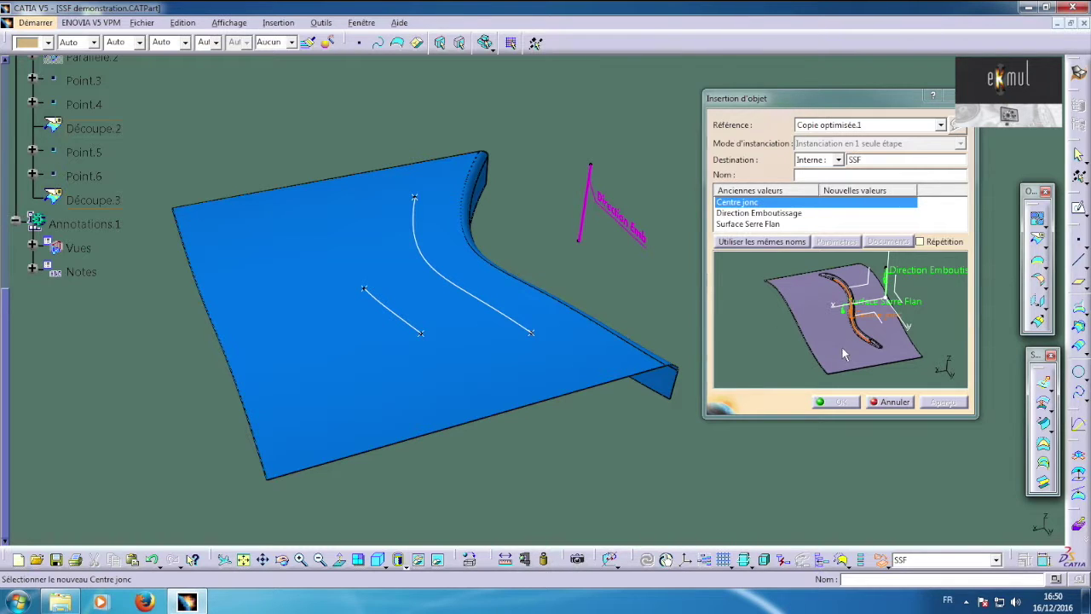
middle_click_drag(810, 331, 810, 266)
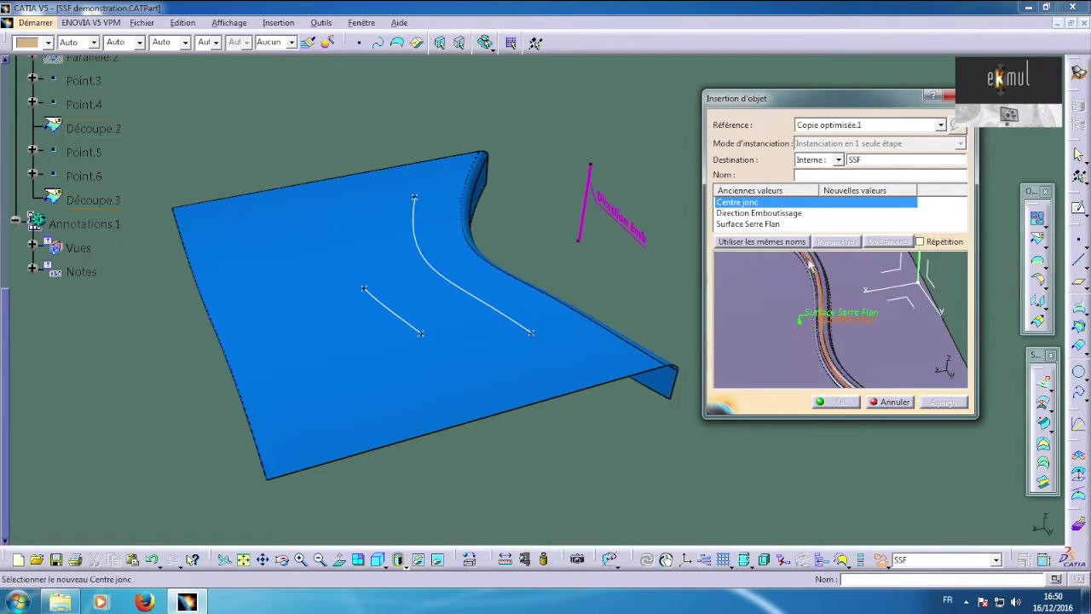
middle_click_drag(806, 342, 866, 353)
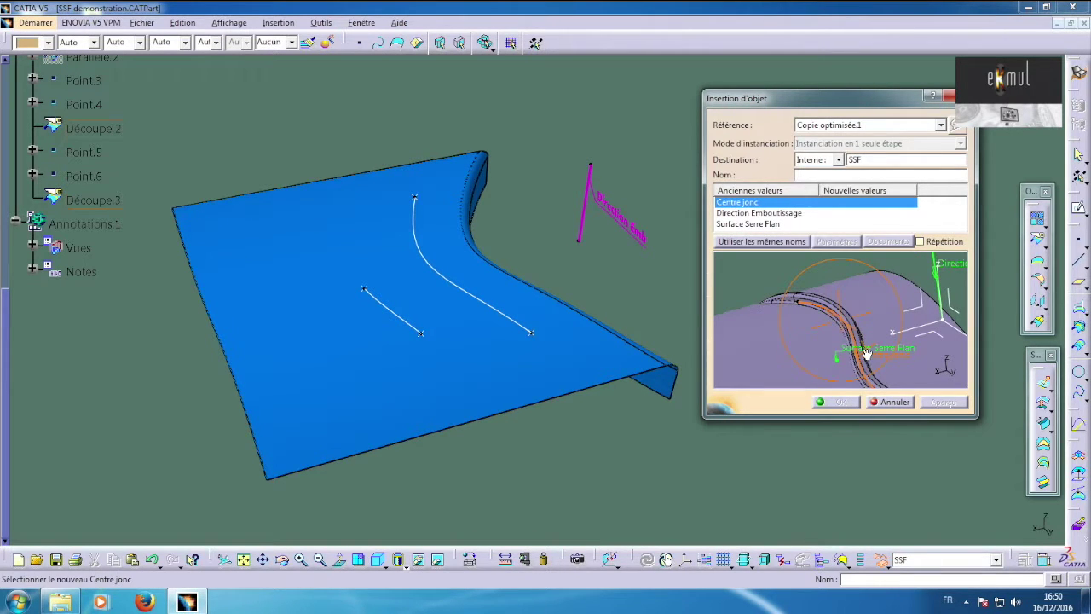
left_click(485, 303)
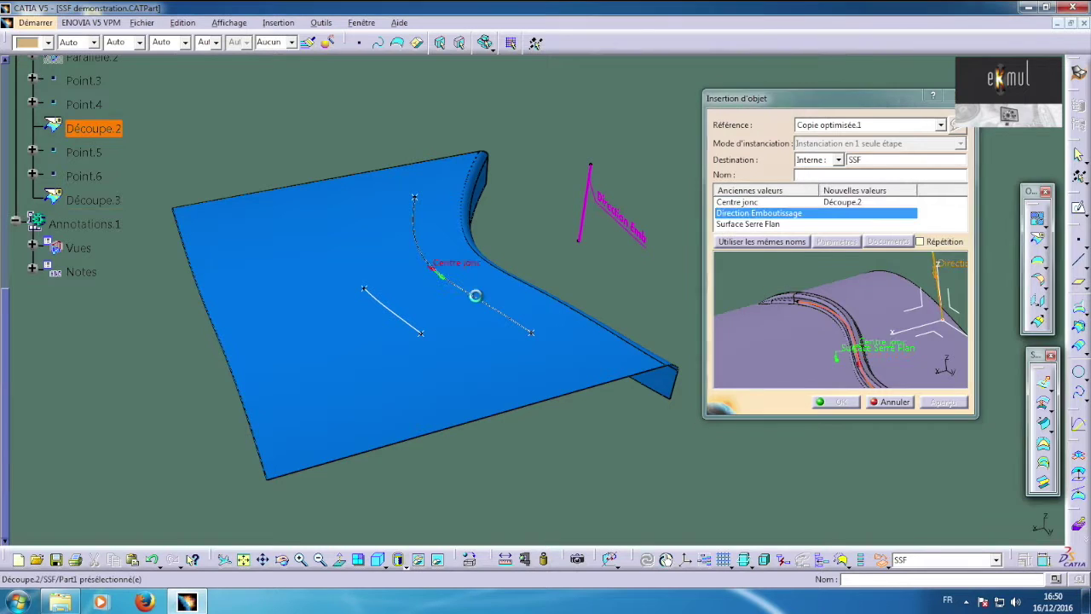
Assign the magenta Direction Emb line as the new Direction Emboutissage input.
middle_click_drag(841, 322, 868, 346)
mouse_move(779, 316)
middle_mouse_down()
mouse_move(797, 292)
mouse_move(799, 319)
middle_mouse_up()
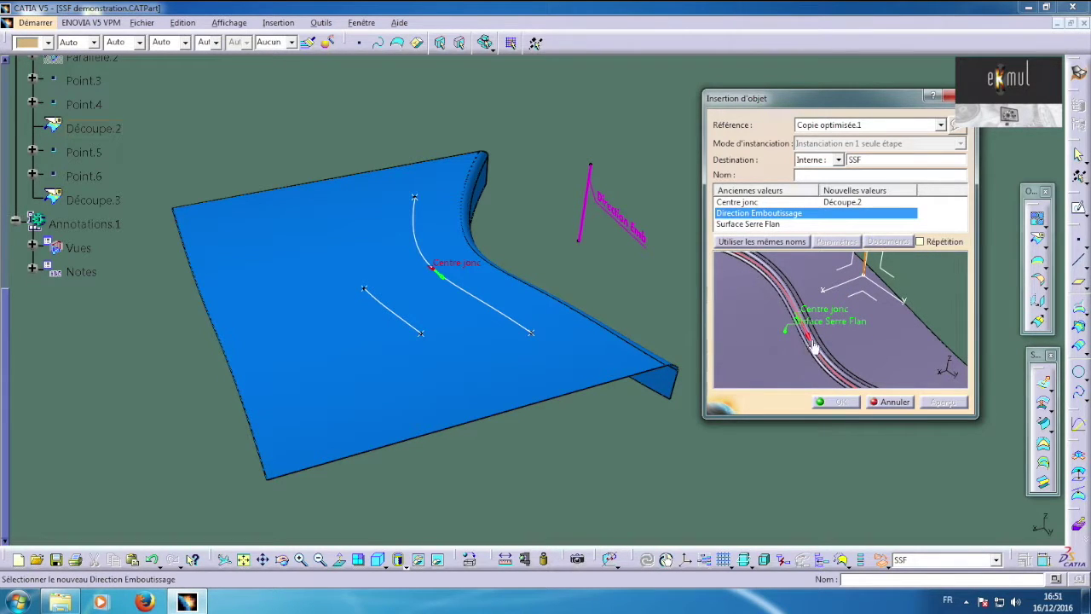
middle_click_drag(813, 345, 815, 375)
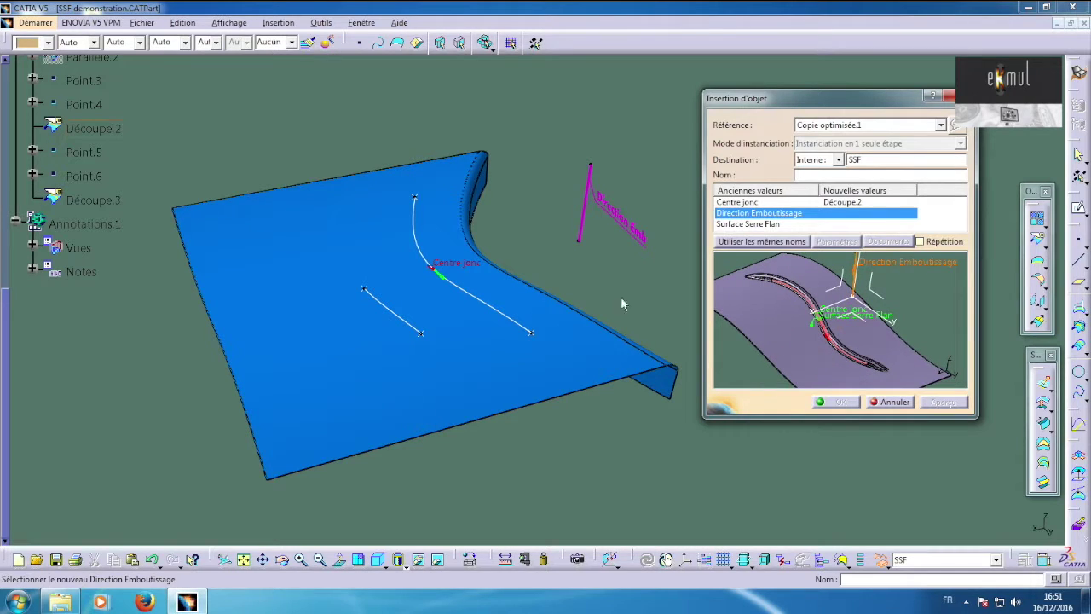
left_click(589, 205)
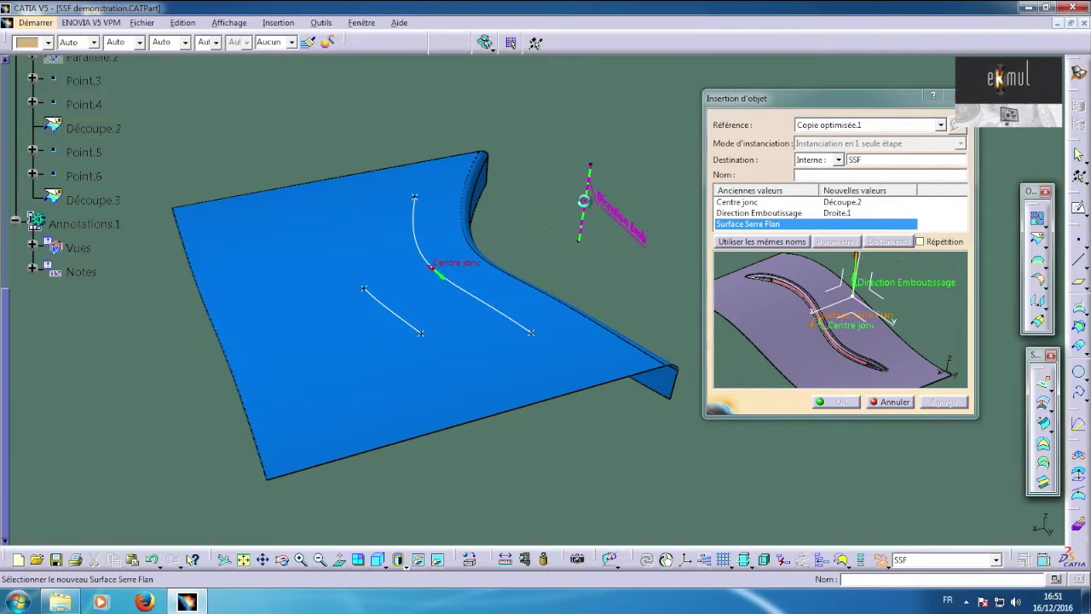
Assign the blue surface as Surface Serre Flan, reverse its orientation to point upward, and validate the insertion.
middle_click_drag(825, 293, 795, 315)
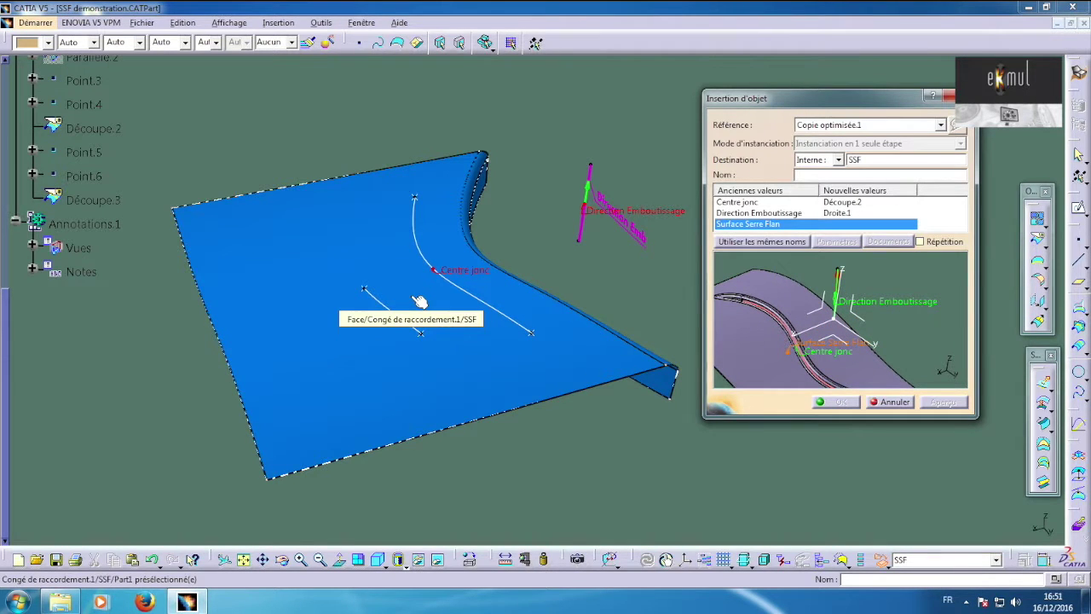
left_click(420, 302)
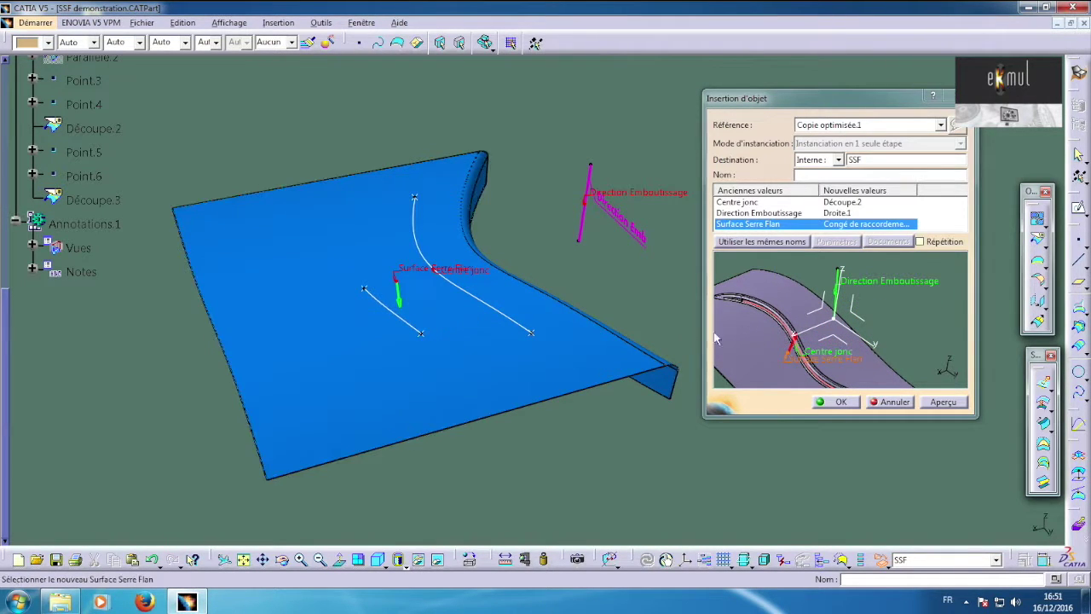
middle_click_drag(827, 320, 800, 317)
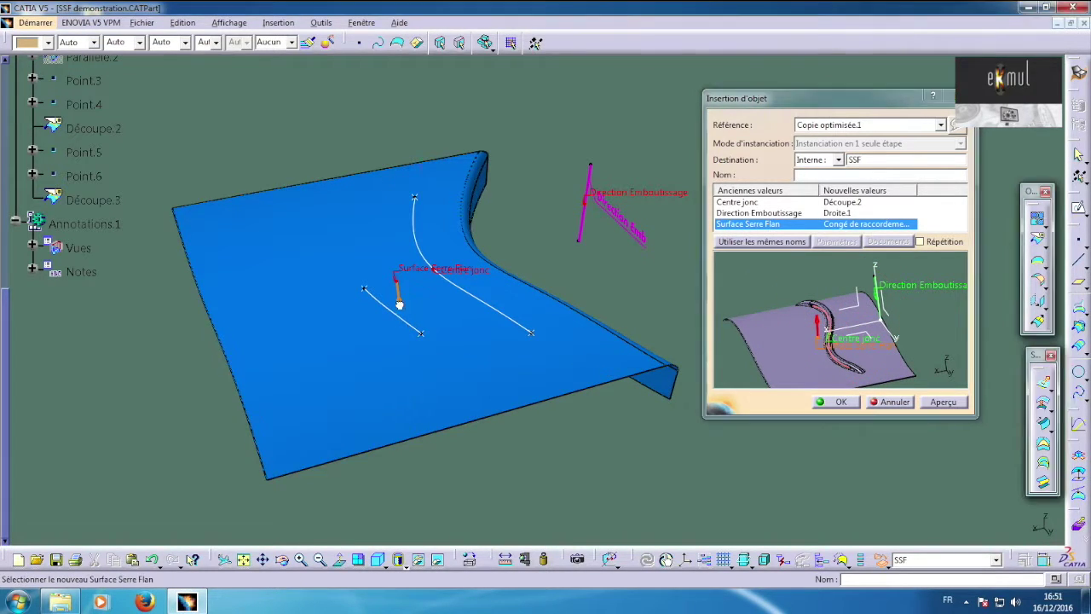
middle_click_drag(606, 305, 590, 304)
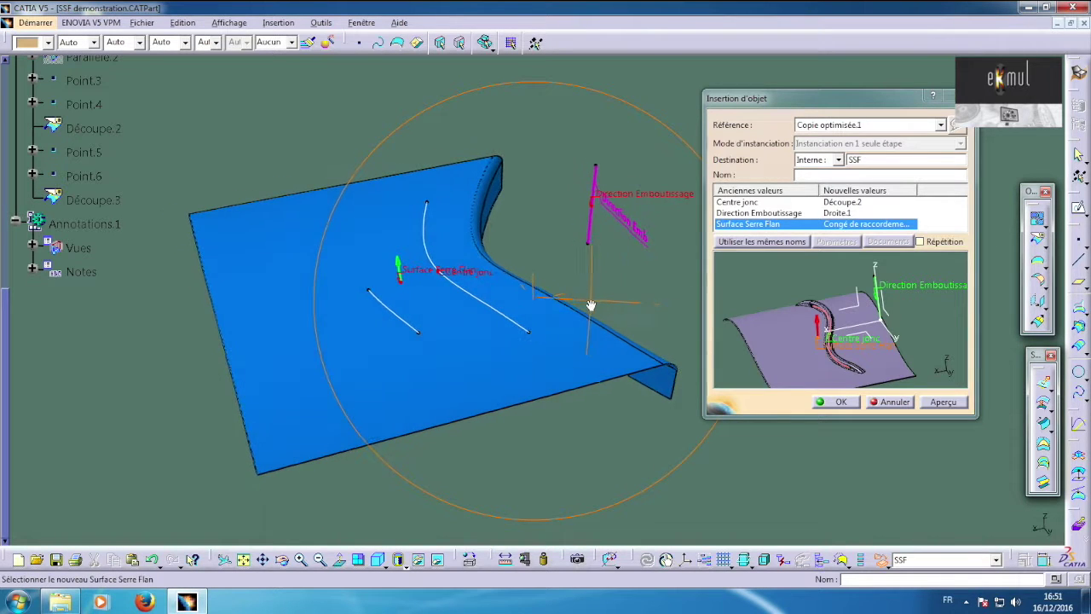
left_click(838, 402)
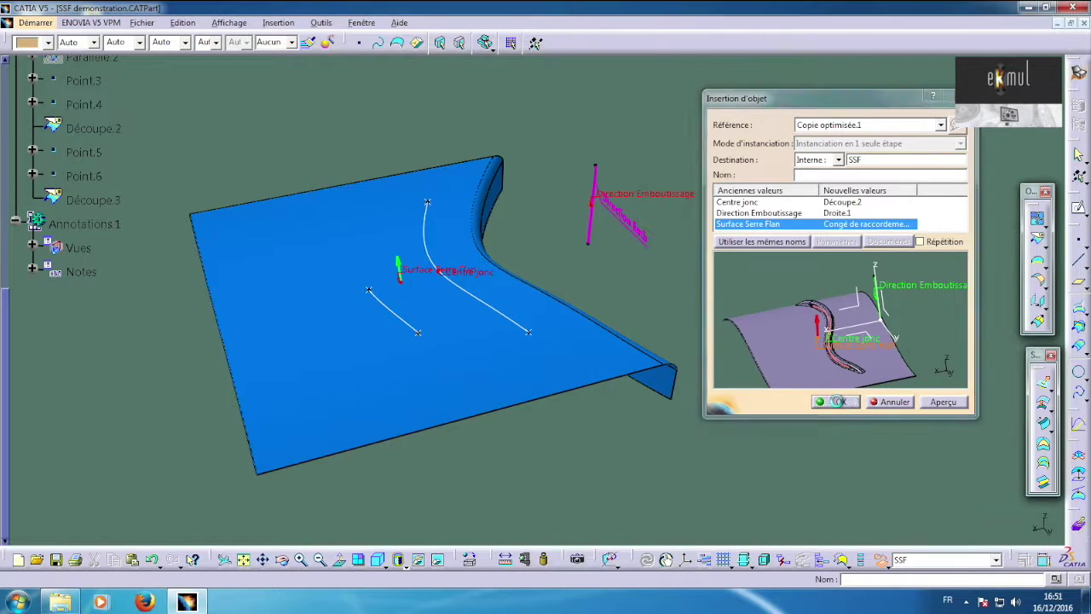
Hide the original blank-holder surface Congé de raccordement.1 that overlaps the new beaded surface.
middle_click_drag(538, 285, 556, 298)
middle_click_drag(519, 375, 495, 247)
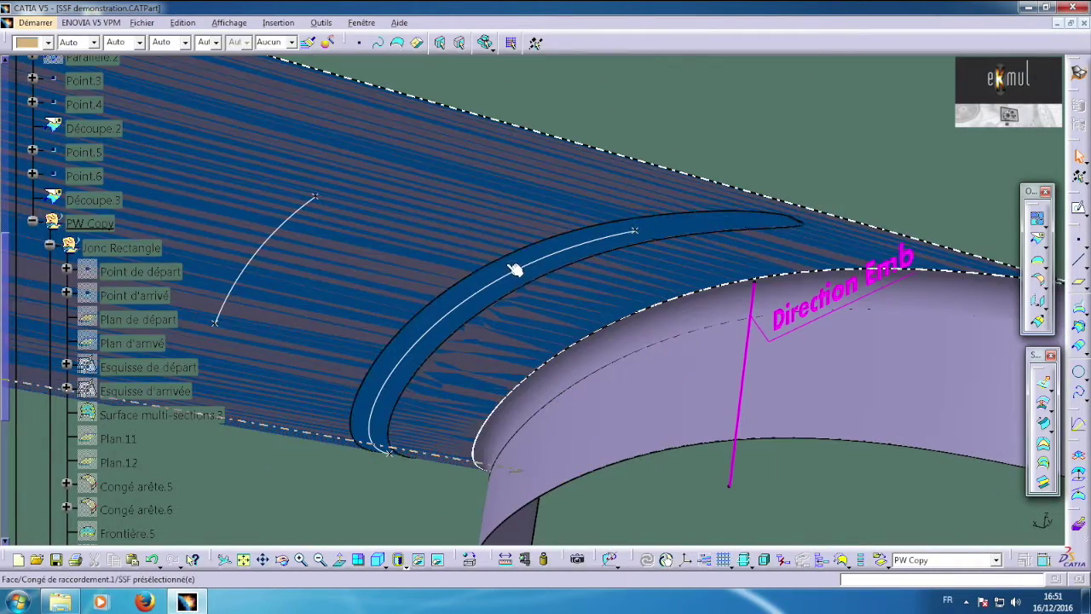
right_click(516, 270)
left_click(548, 307)
middle_click_drag(462, 177, 586, 318)
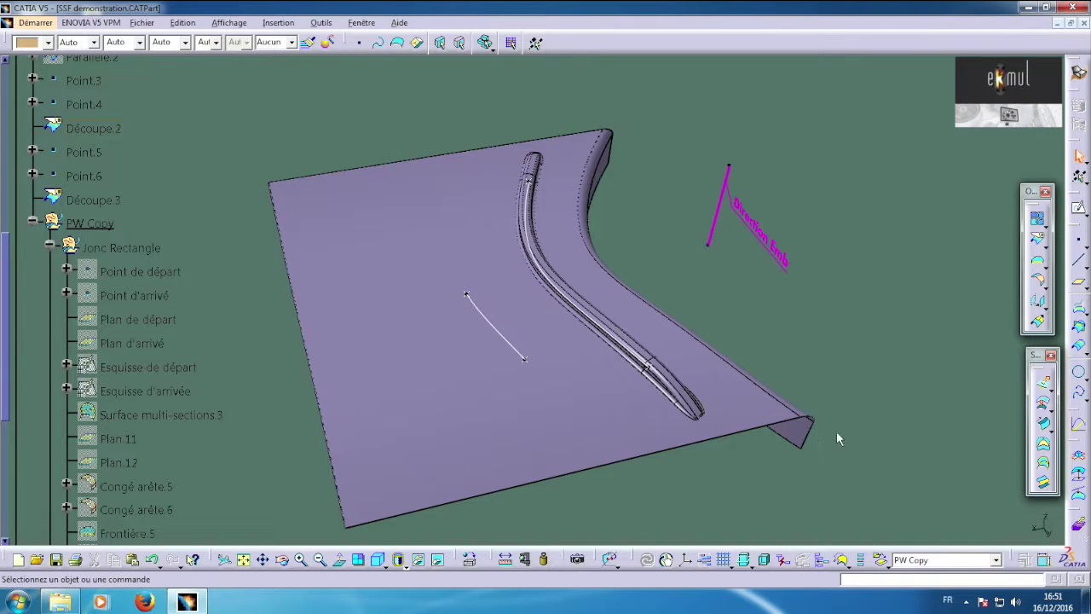
Start a second power copy instance from PWC Jonc and assign the short curve Découpe.3 as Centre jonc.
left_click(881, 560)
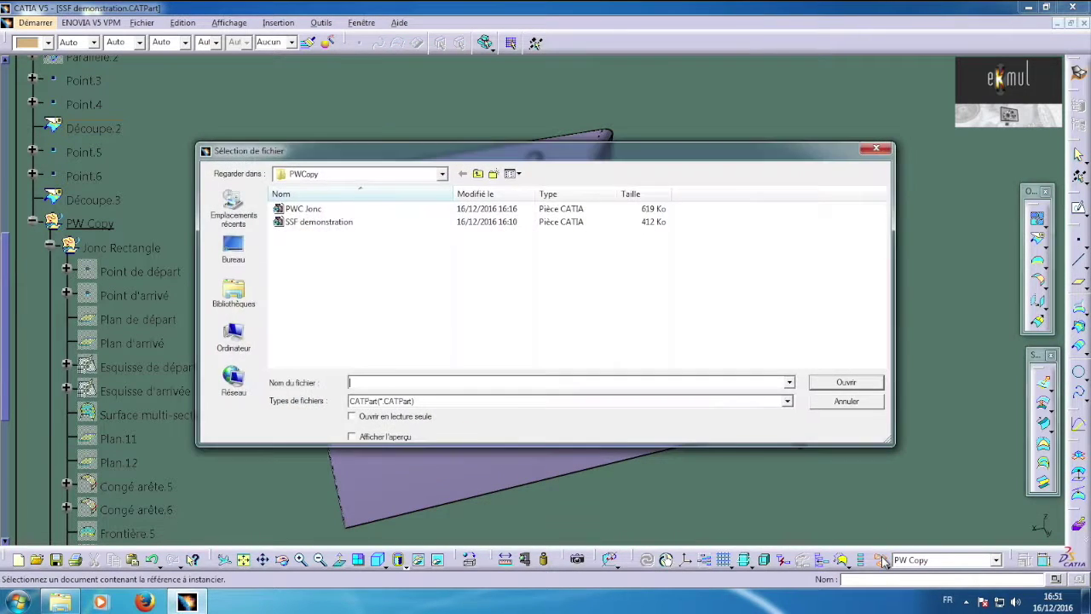
left_click(304, 215)
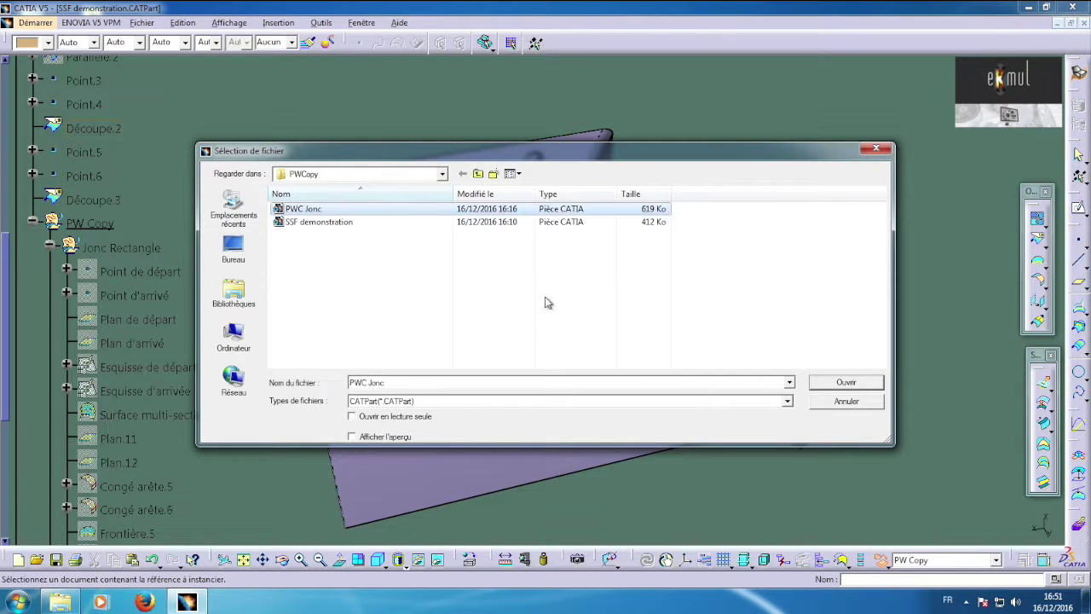
left_click(855, 386)
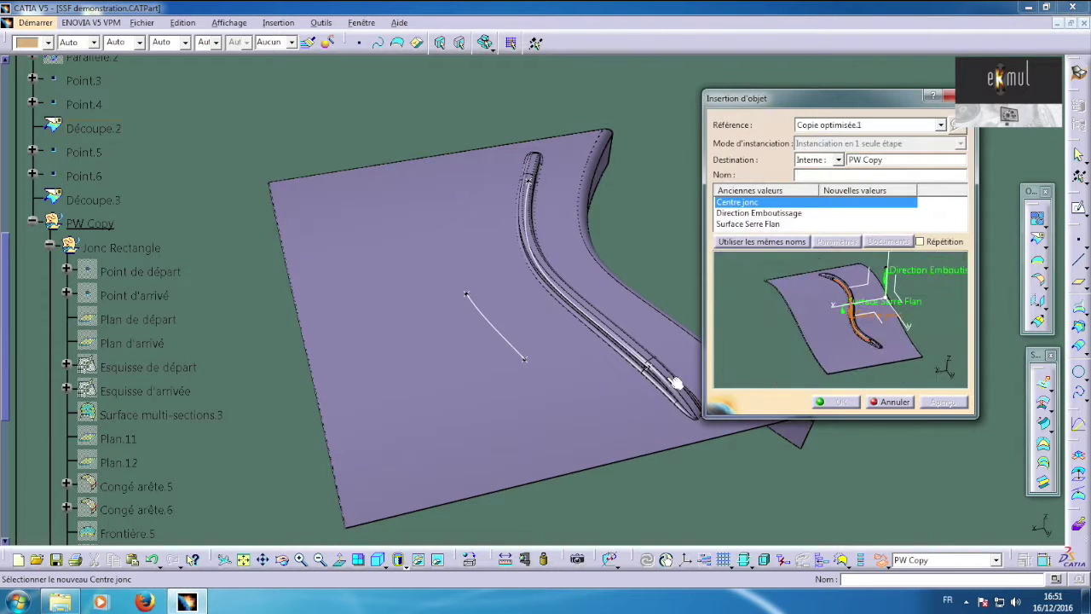
middle_click_drag(572, 363, 460, 292)
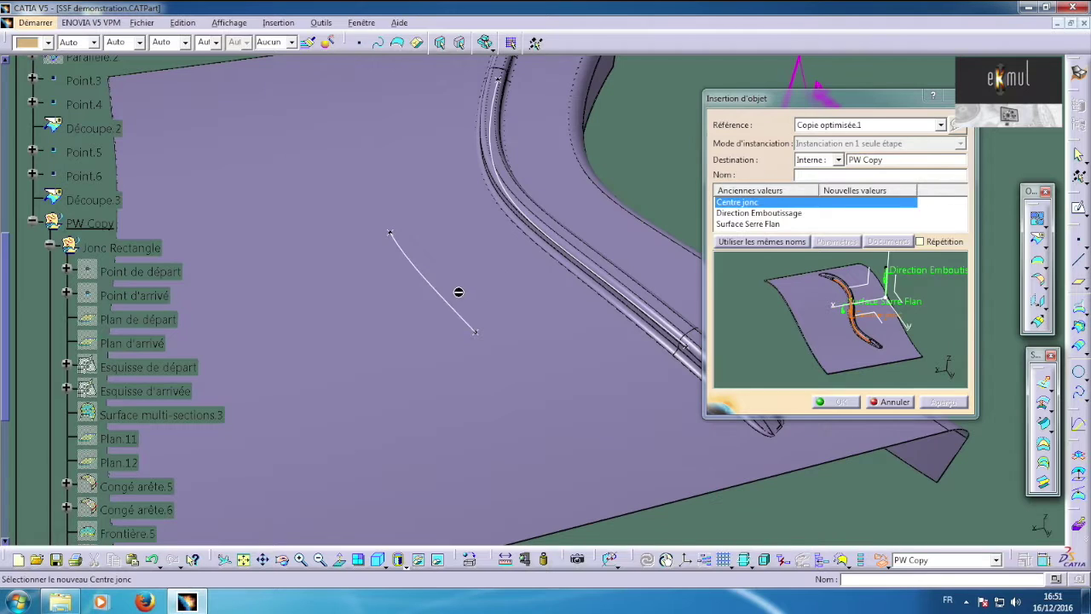
left_click(445, 302)
Assign the Direction Emb line and the beaded surface Congé de raccordement.4 to the remaining inputs, and validate the second instance.
middle_click_drag(565, 310, 574, 365)
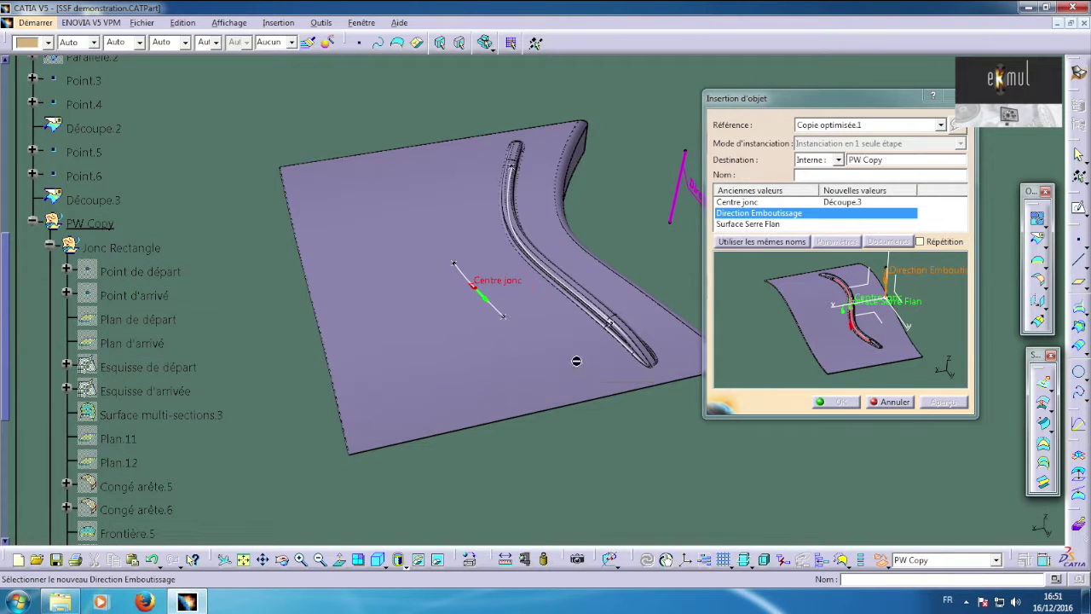
left_click(673, 203)
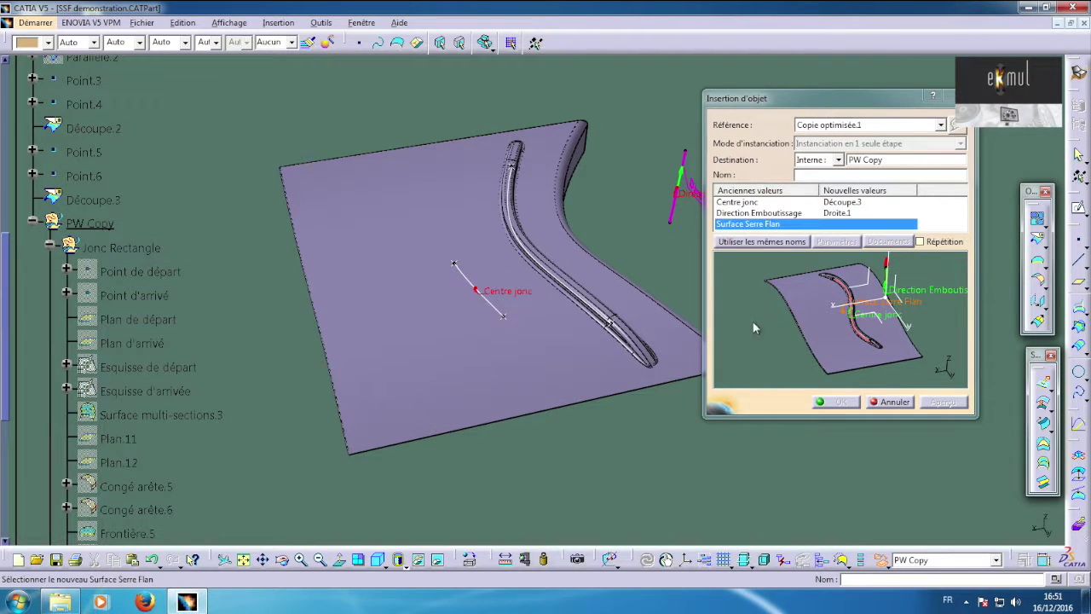
middle_click_drag(590, 368, 550, 393)
left_click(582, 325)
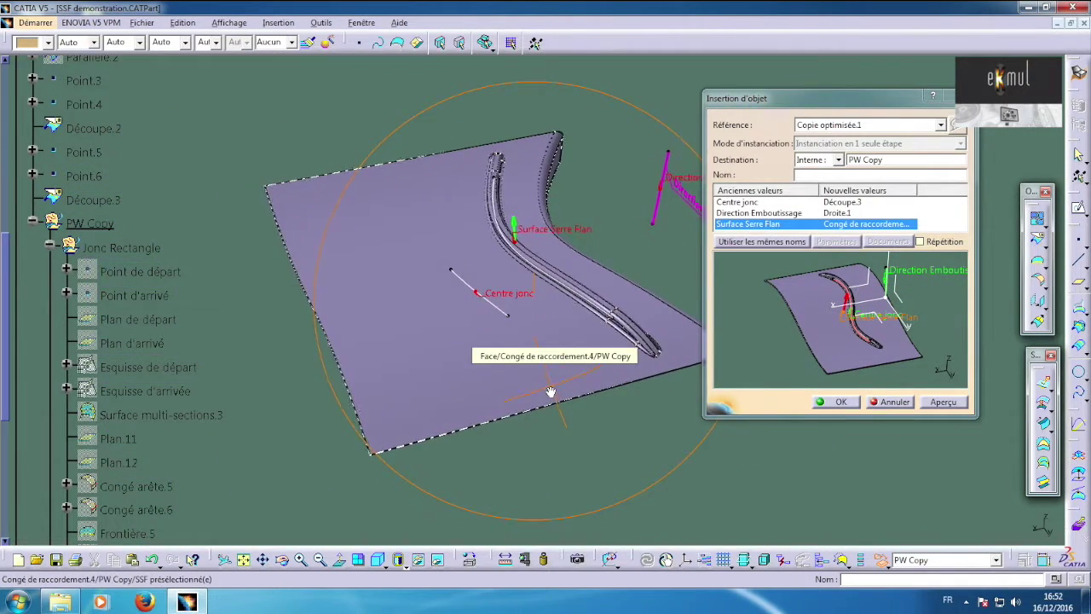
left_click(839, 402)
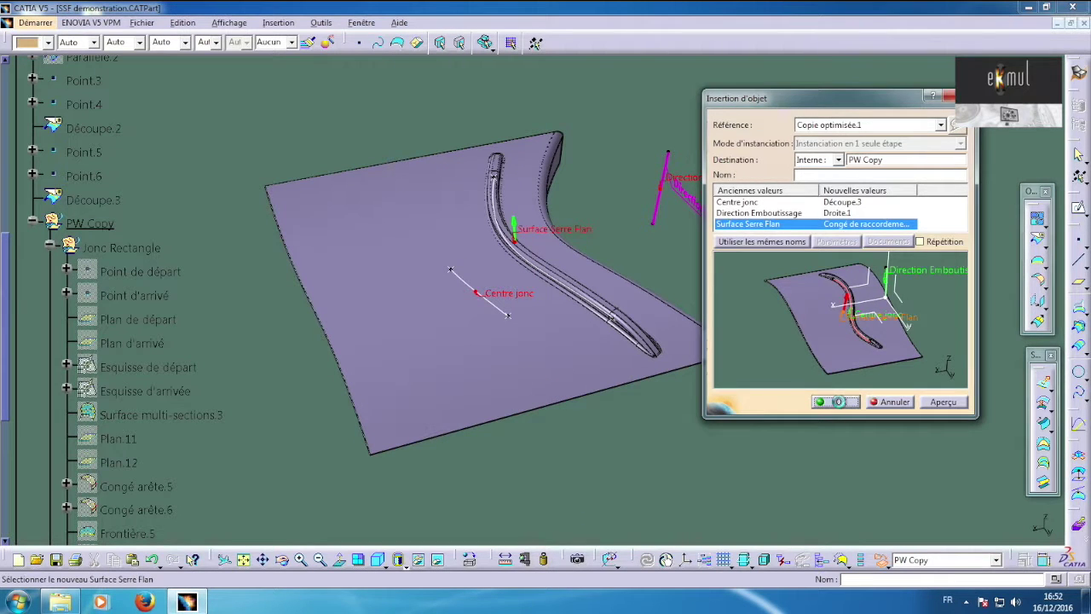
Hide the intermediate surface Congé de raccordement.4 that overlaps the surface with both beads.
middle_click_drag(584, 361, 562, 274)
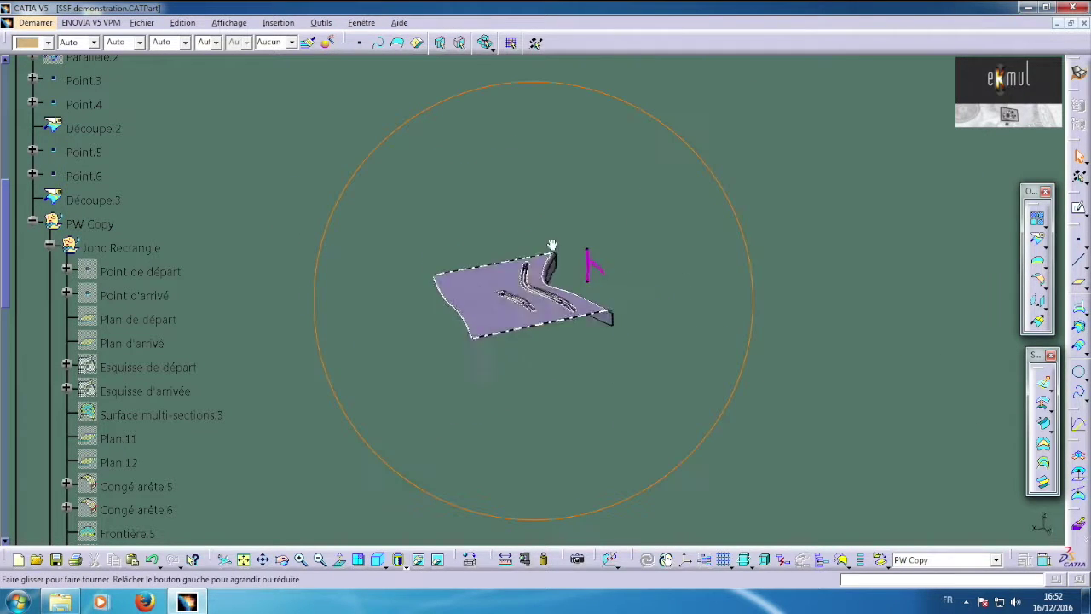
middle_click_drag(482, 125, 455, 275)
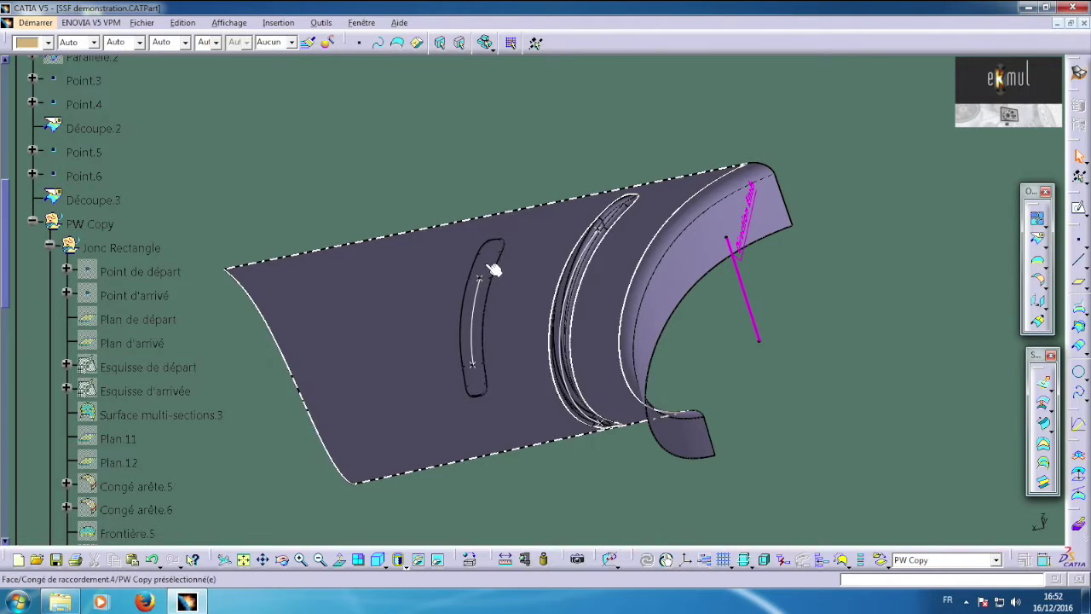
right_click(487, 270)
left_click(529, 305)
middle_click_drag(584, 228, 483, 298)
middle_click_drag(549, 306, 603, 302)
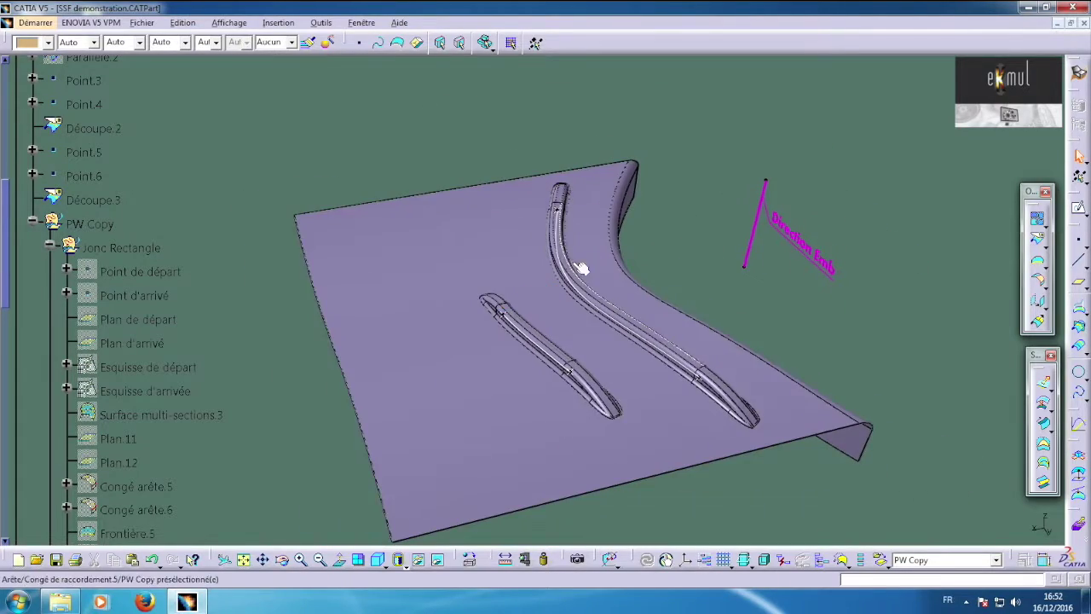